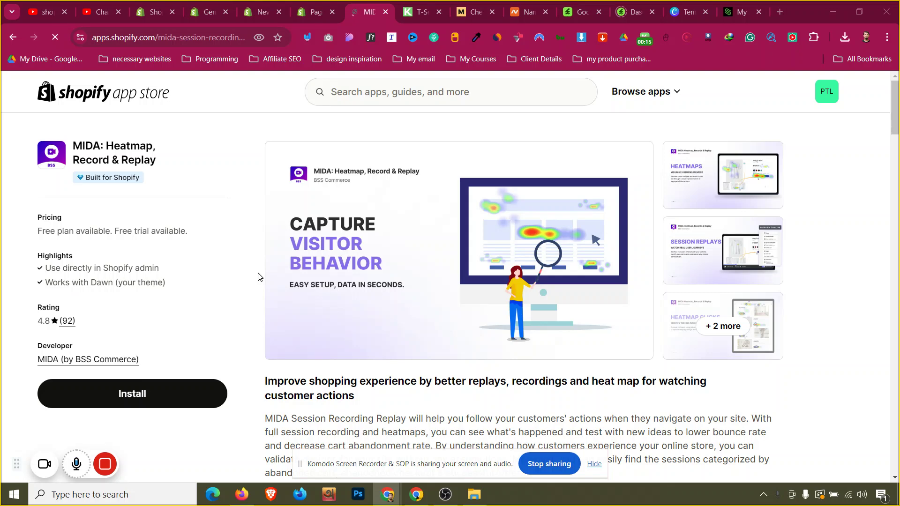
# - Install MIDA Replay Heatmaps from its App Store listing and approve the admin install page
pyautogui.scroll(-3, 258, 276)
pyautogui.scroll(-11, 258, 276)
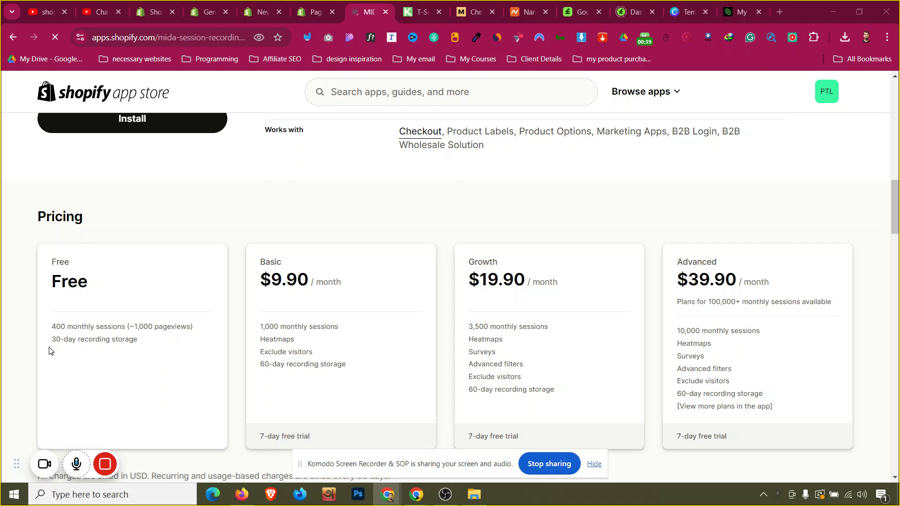
pyautogui.scroll(15, 51, 349)
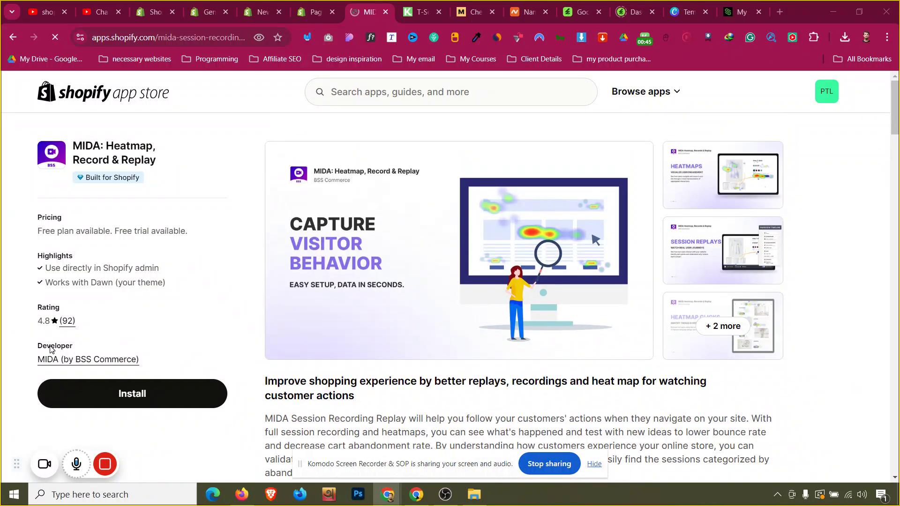
pyautogui.click(155, 391)
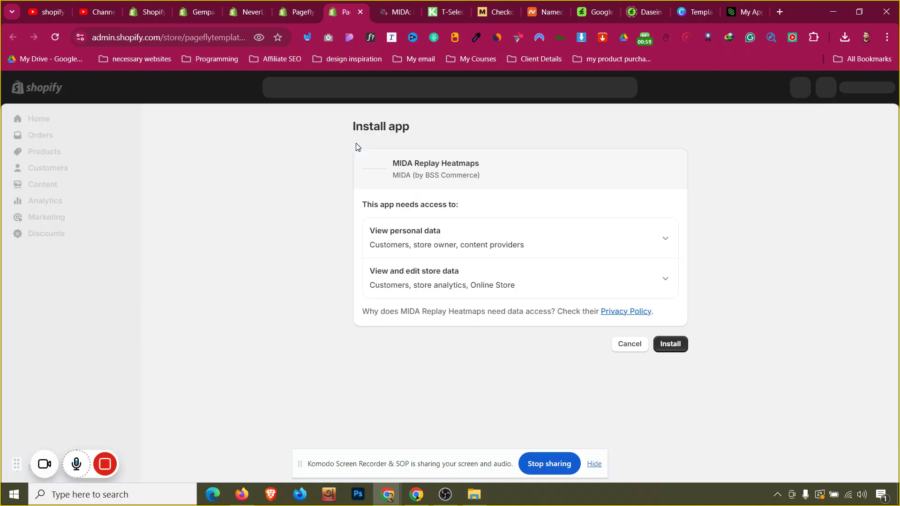
pyautogui.click(670, 345)
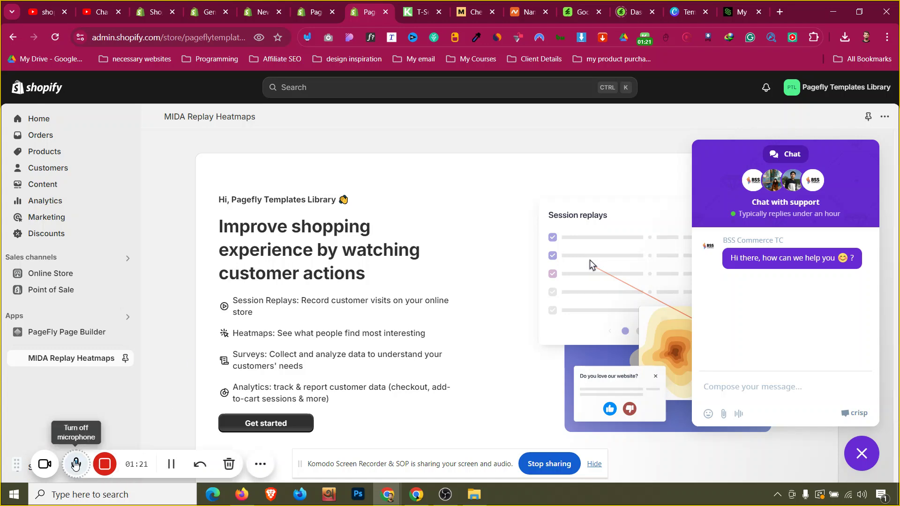
pyautogui.scroll(-1, 234, 356)
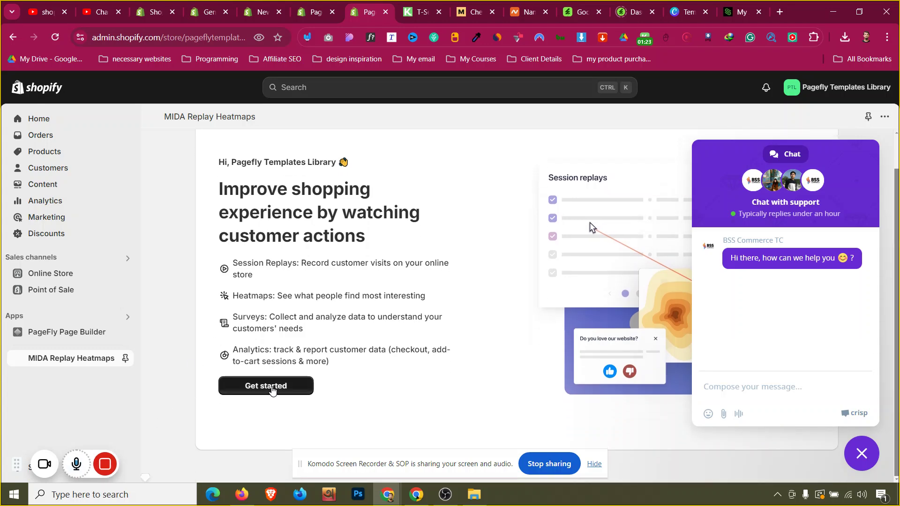
# - Start the app setup, close the support chat, and review the Free through Enterprise plans
pyautogui.click(272, 389)
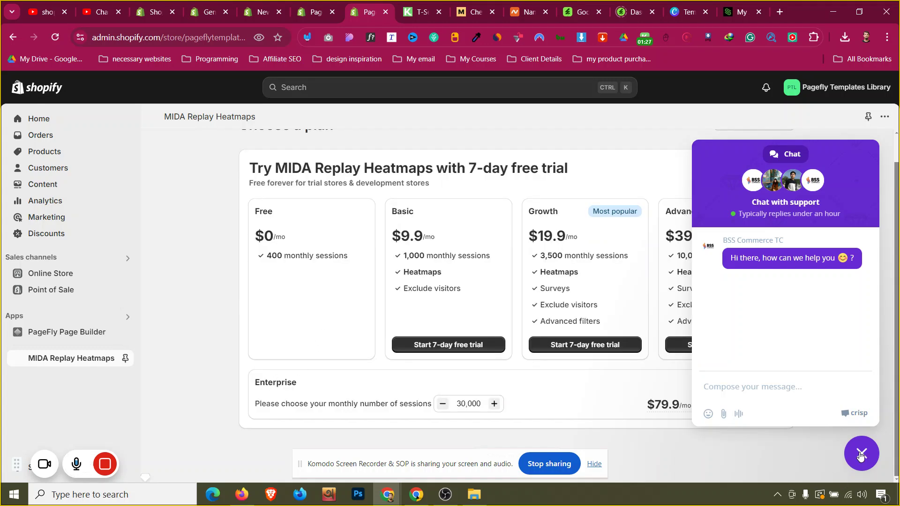
pyautogui.click(861, 453)
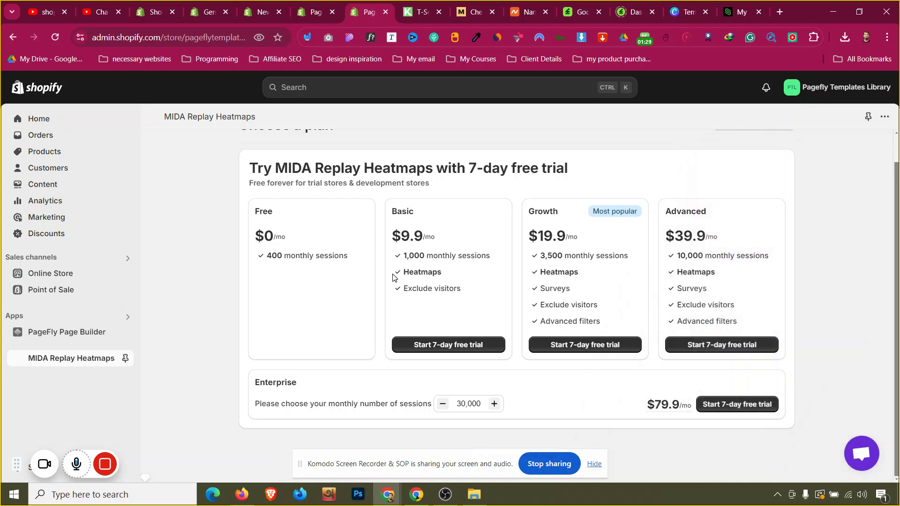
pyautogui.scroll(1, 392, 277)
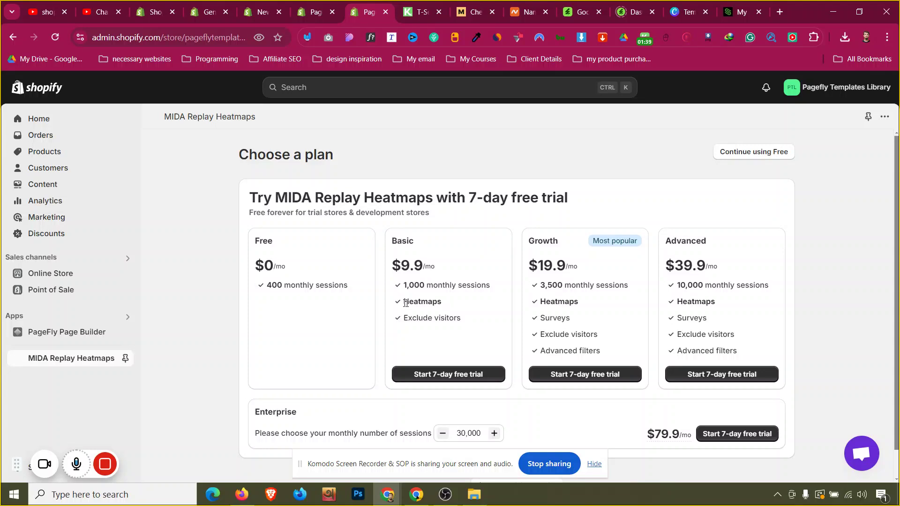
pyautogui.moveTo(406, 302); pyautogui.dragTo(448, 305)
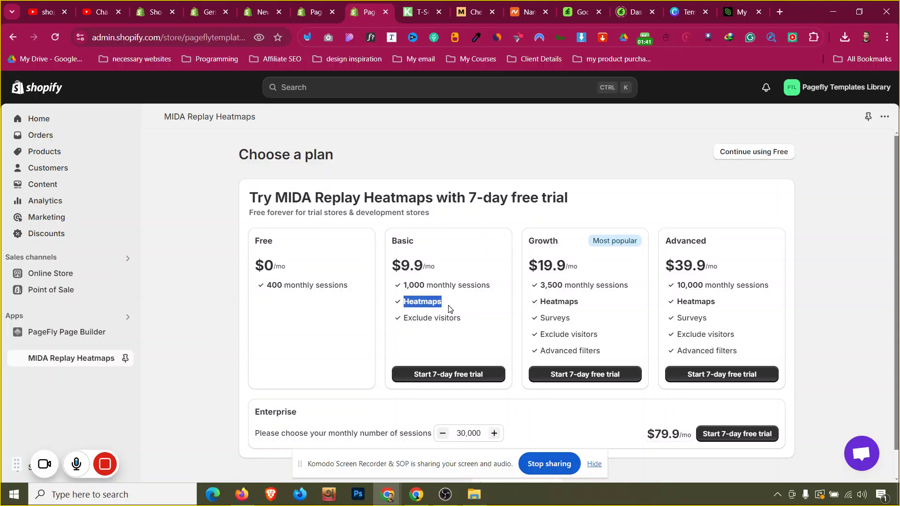
pyautogui.click(448, 307)
# - Continue on the Free plan and move to the app-embed setup step
pyautogui.click(772, 157)
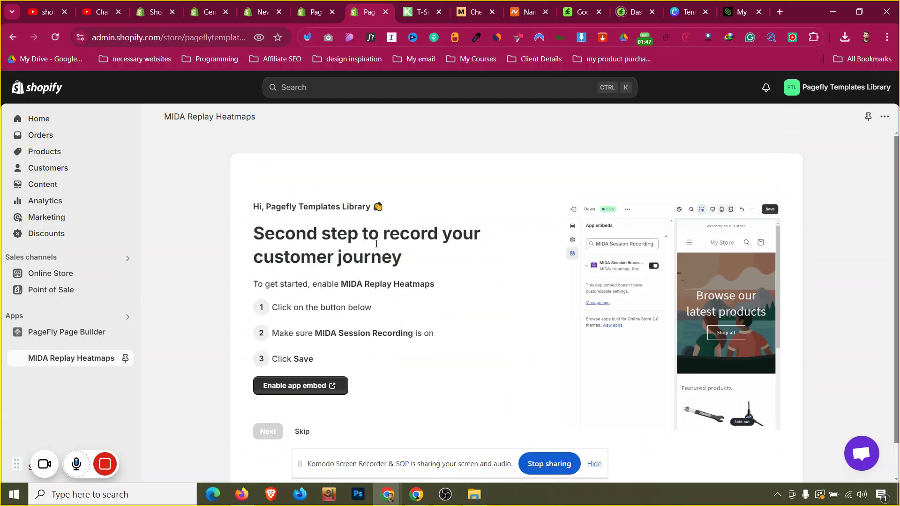
pyautogui.scroll(-1, 376, 244)
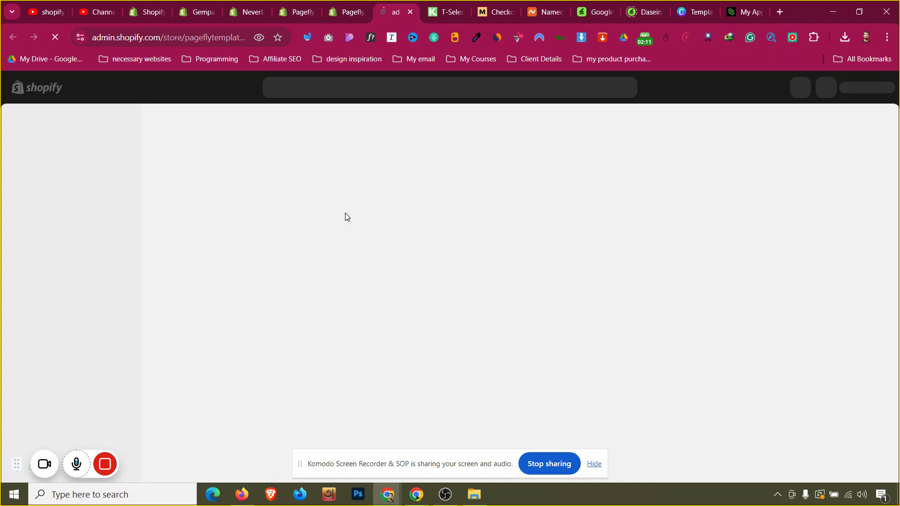
# - Save the theme with the MIDA Session Recording embed on and advance to the replay test
pyautogui.moveTo(77, 466)
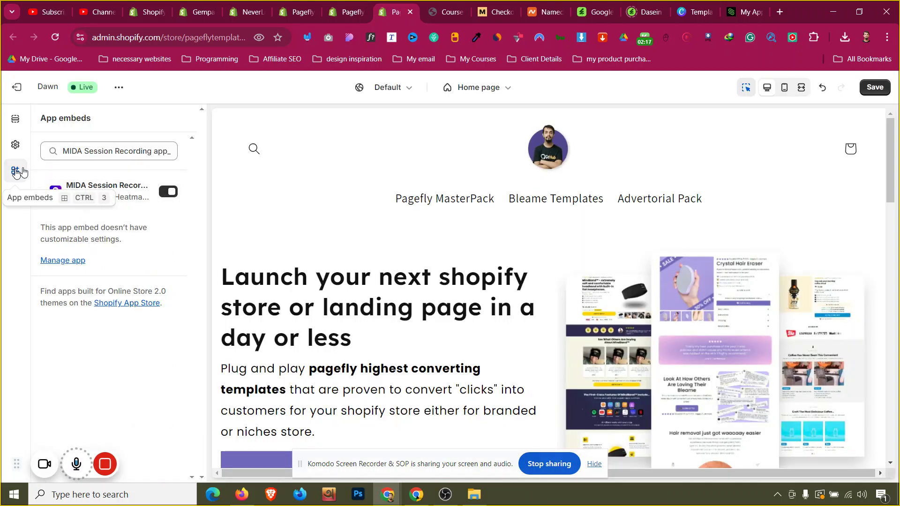
pyautogui.click(874, 87)
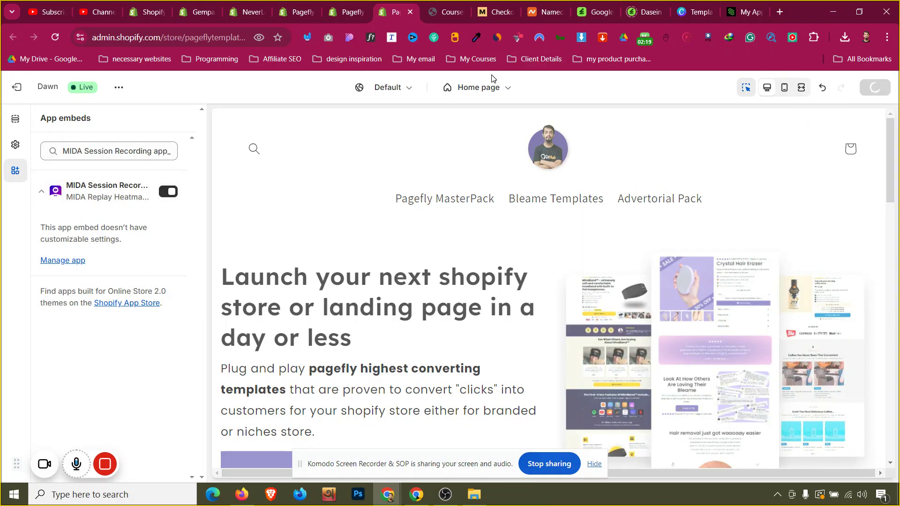
pyautogui.click(359, 5)
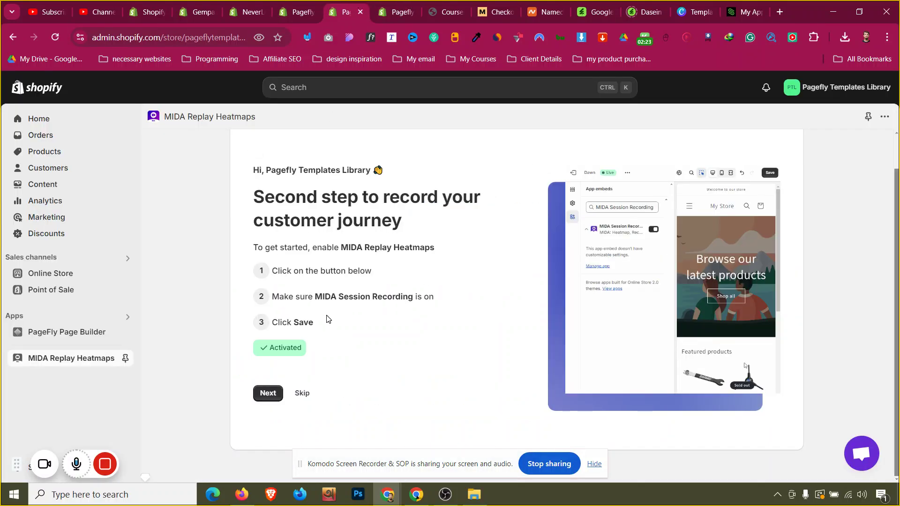
pyautogui.click(270, 393)
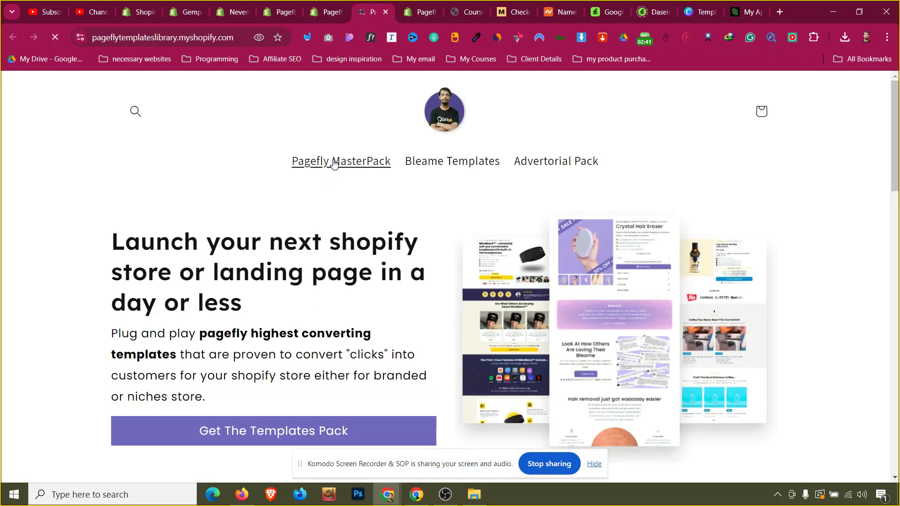
# - Browse the storefront, returning home and opening the Bleame home page preview, to record a session
pyautogui.scroll(-12, 329, 254)
pyautogui.scroll(13, 329, 257)
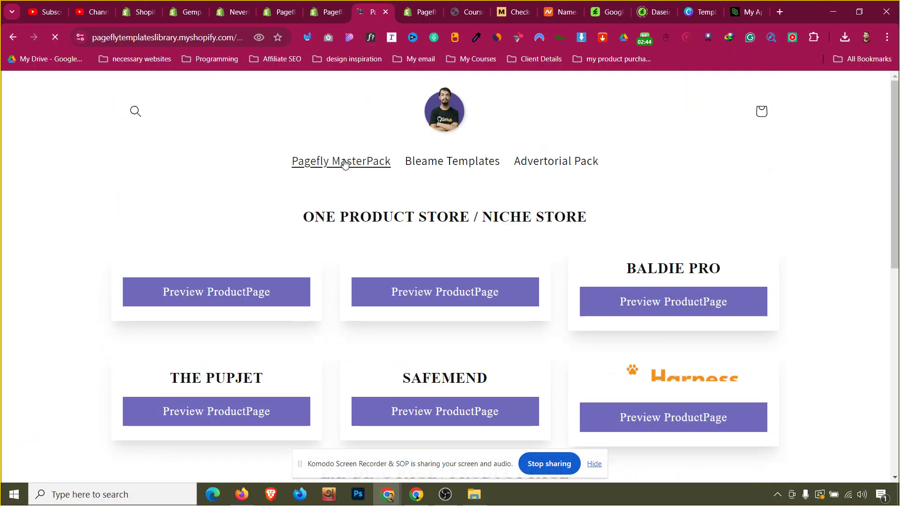
pyautogui.click(446, 117)
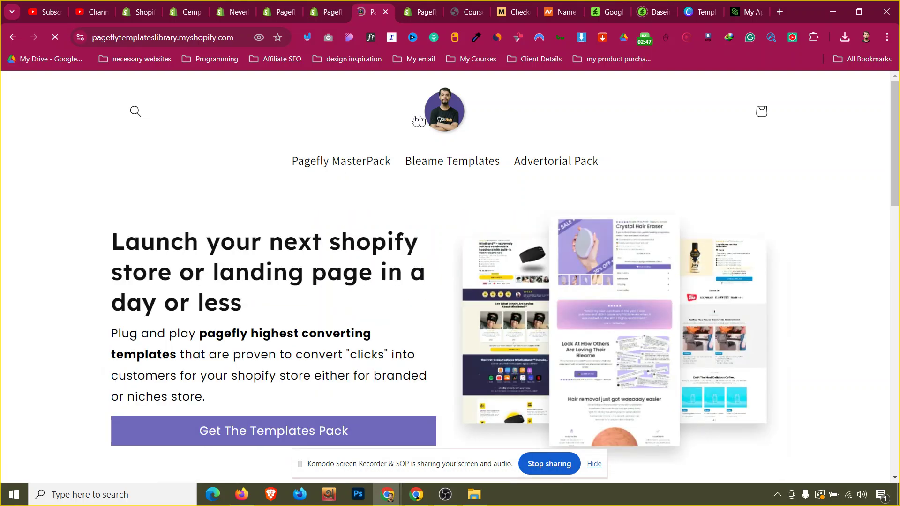
pyautogui.scroll(-8, 437, 188)
pyautogui.click(589, 209)
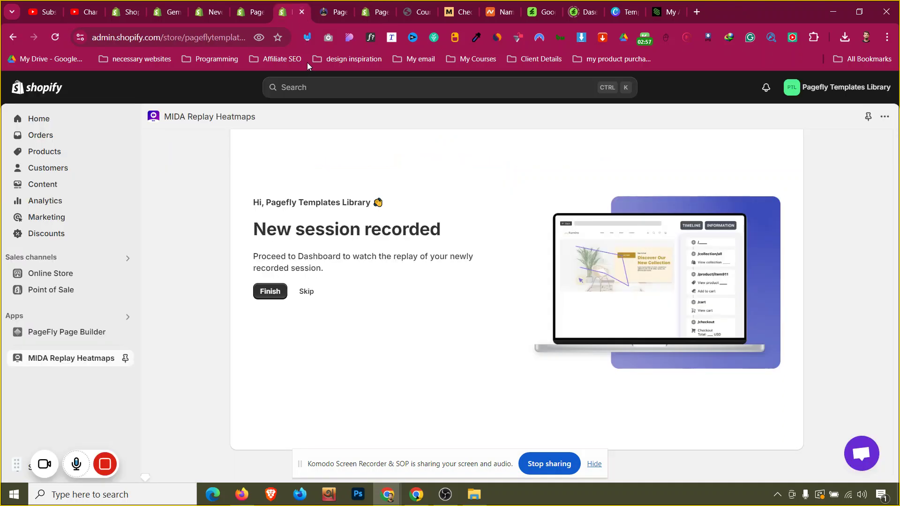
# - Finish onboarding, watch the newly recorded replay, and close the full-screen viewer
pyautogui.click(276, 295)
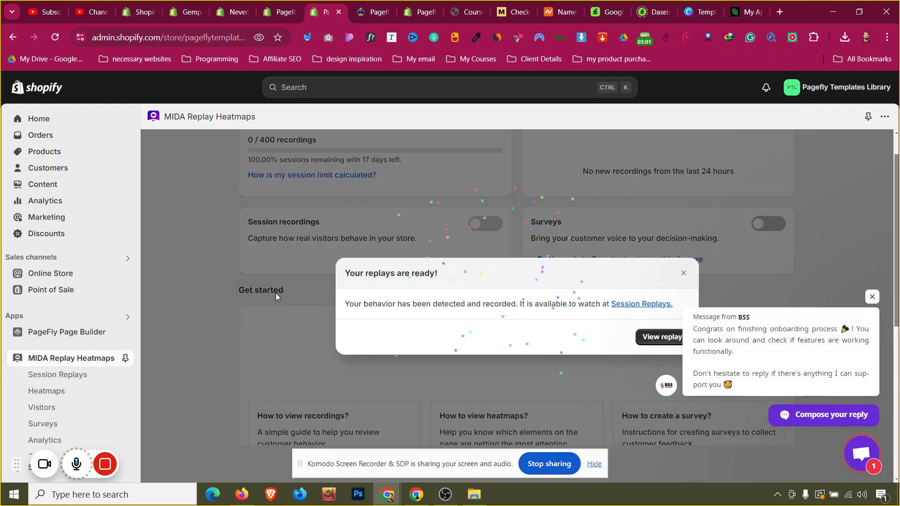
pyautogui.click(646, 338)
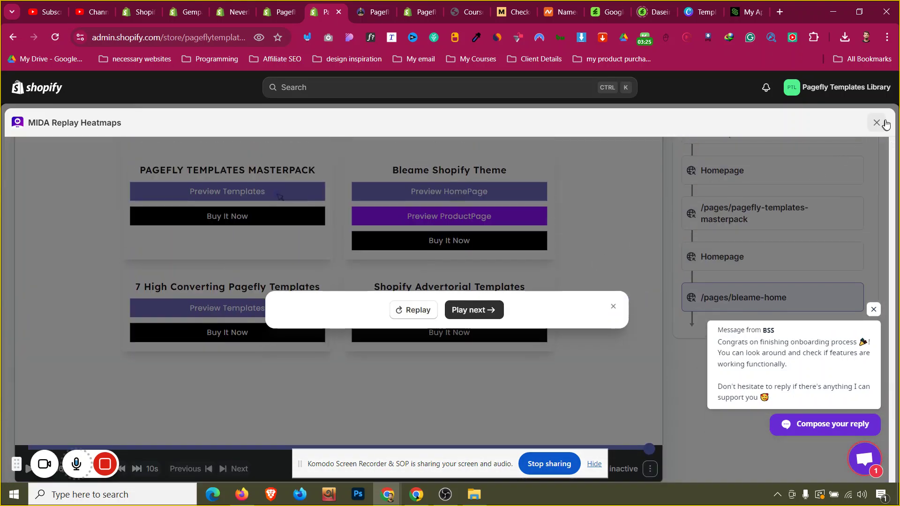
pyautogui.click(884, 123)
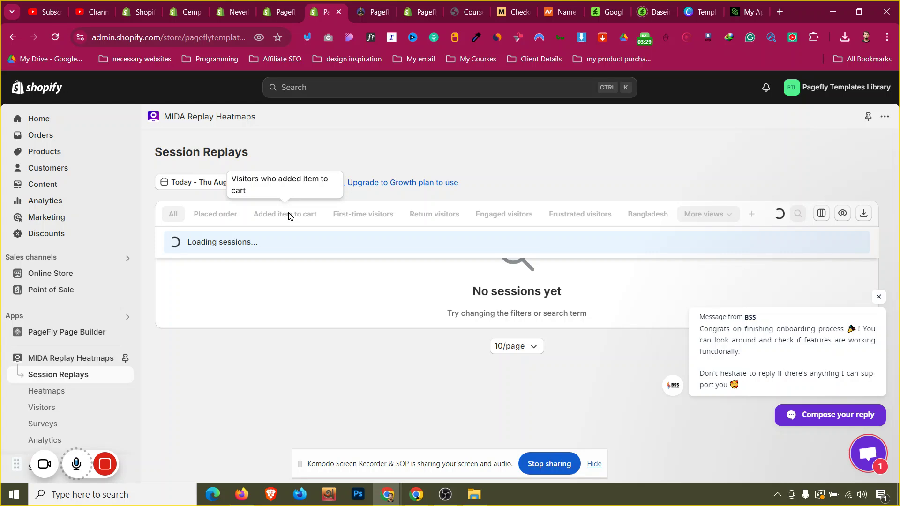
# - Open the MIDA dashboard and dismiss the support chat message
pyautogui.click(90, 358)
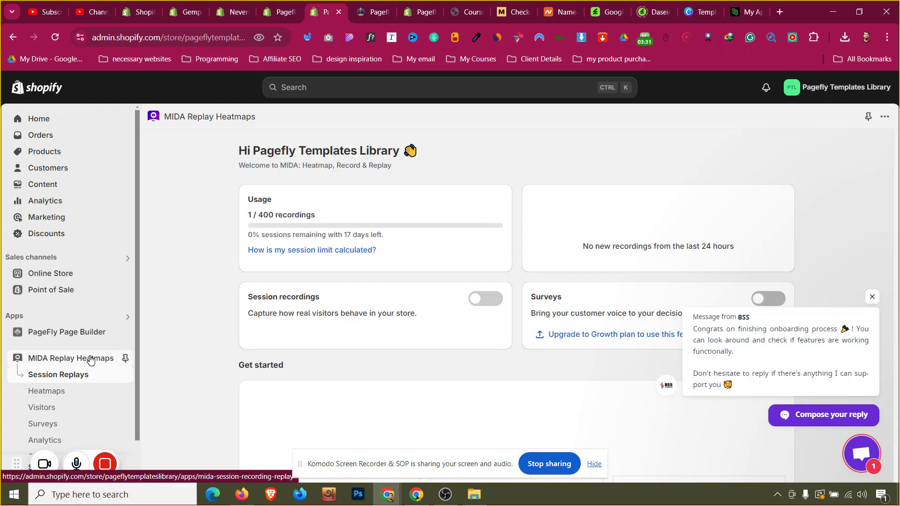
pyautogui.click(872, 297)
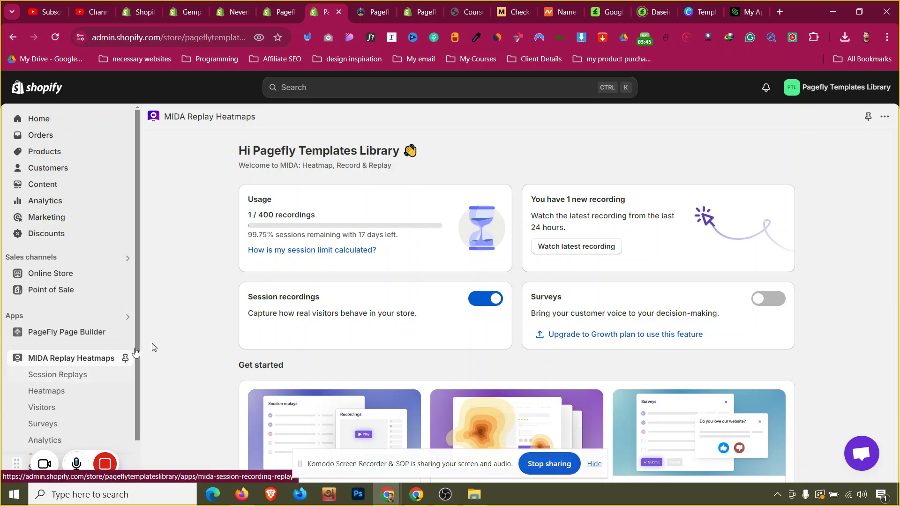
pyautogui.scroll(-3, 214, 334)
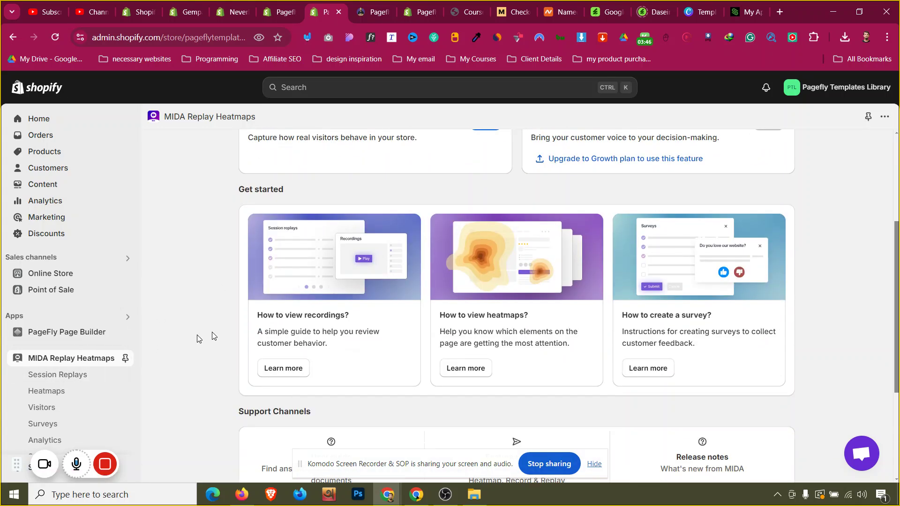
# - Open the Session Replays list, select the recorded session, check its Actions menu, then deselect it
pyautogui.click(66, 379)
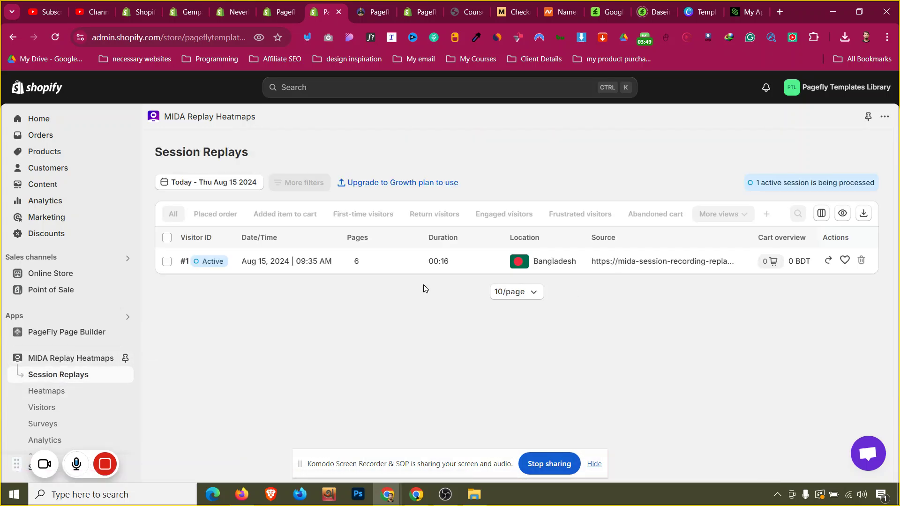
pyautogui.click(173, 265)
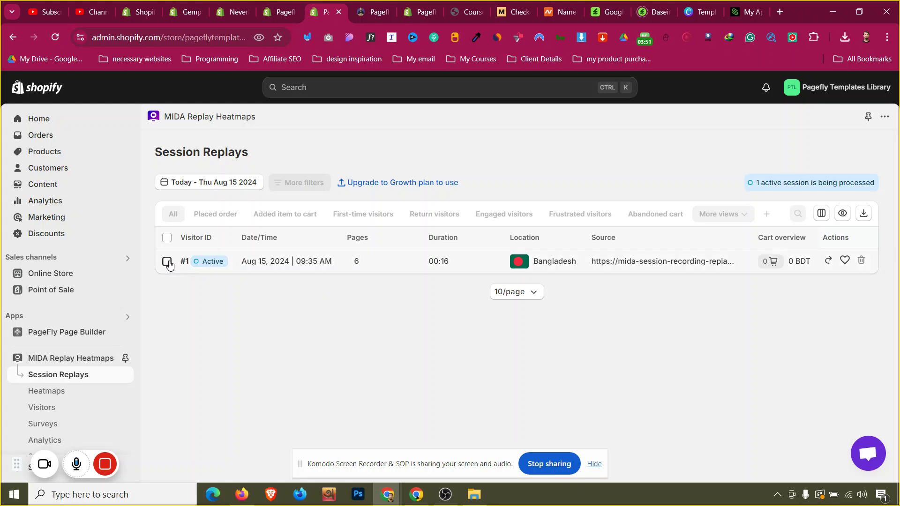
pyautogui.click(866, 238)
pyautogui.click(867, 238)
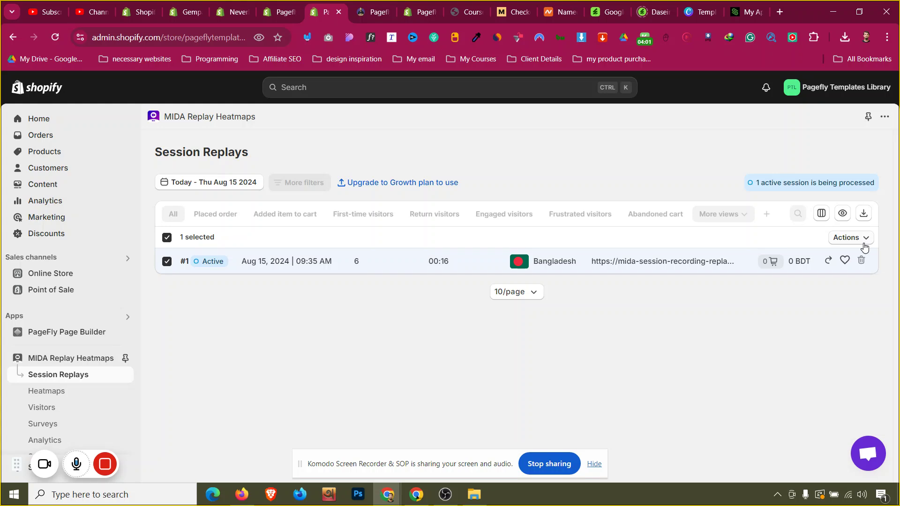
pyautogui.click(170, 264)
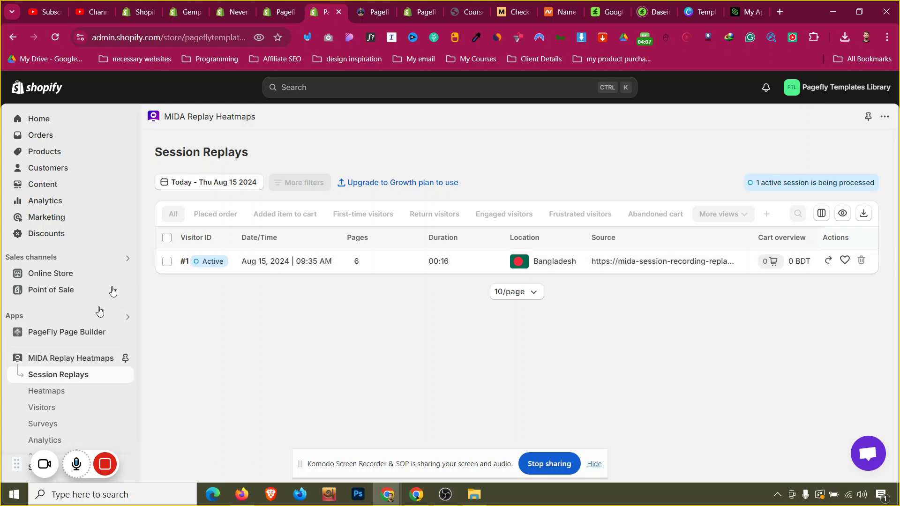
pyautogui.click(80, 362)
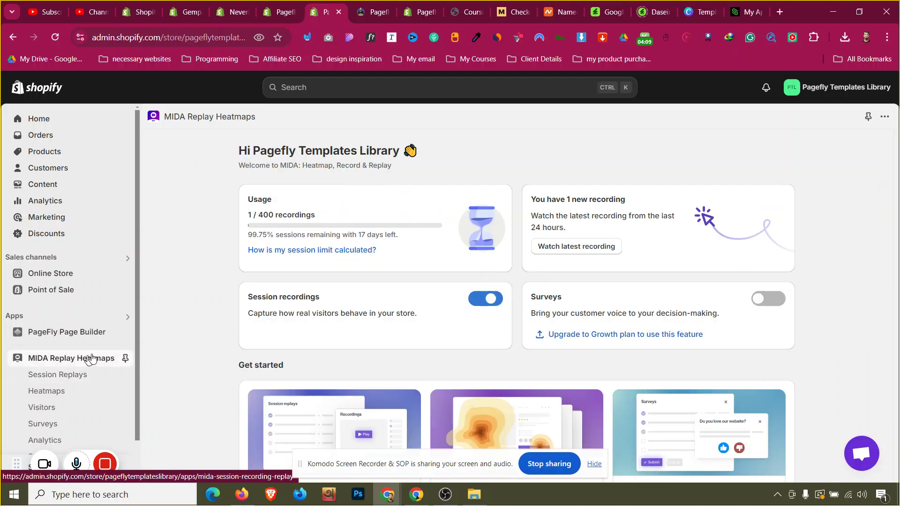
pyautogui.scroll(-5, 307, 310)
pyautogui.scroll(-1, 309, 310)
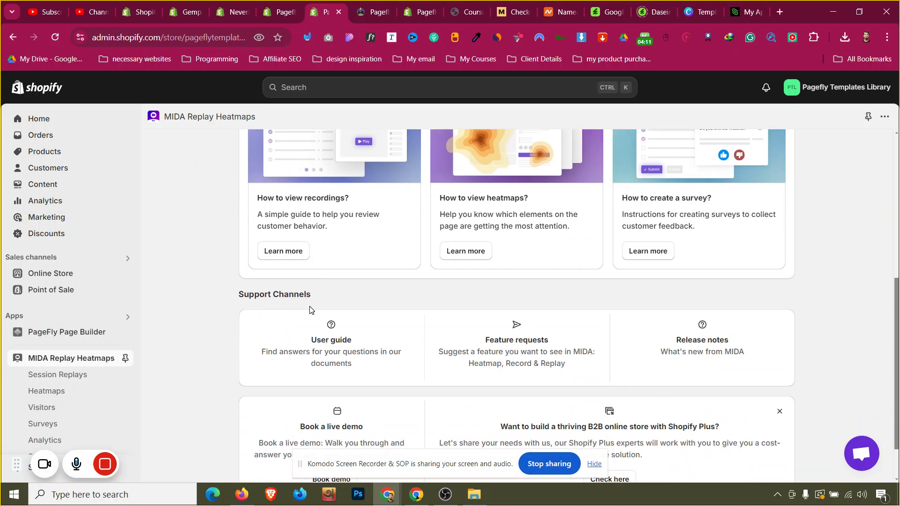
pyautogui.scroll(1, 309, 310)
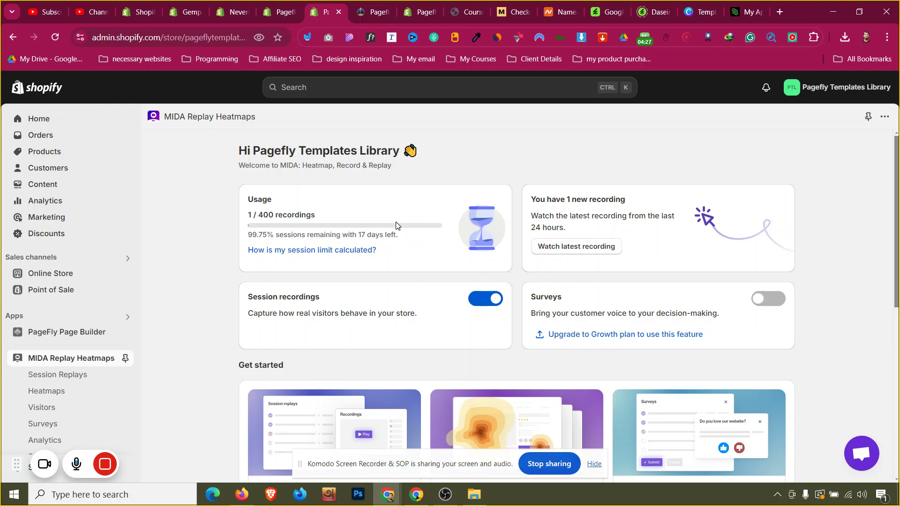
pyautogui.scroll(-7, 529, 249)
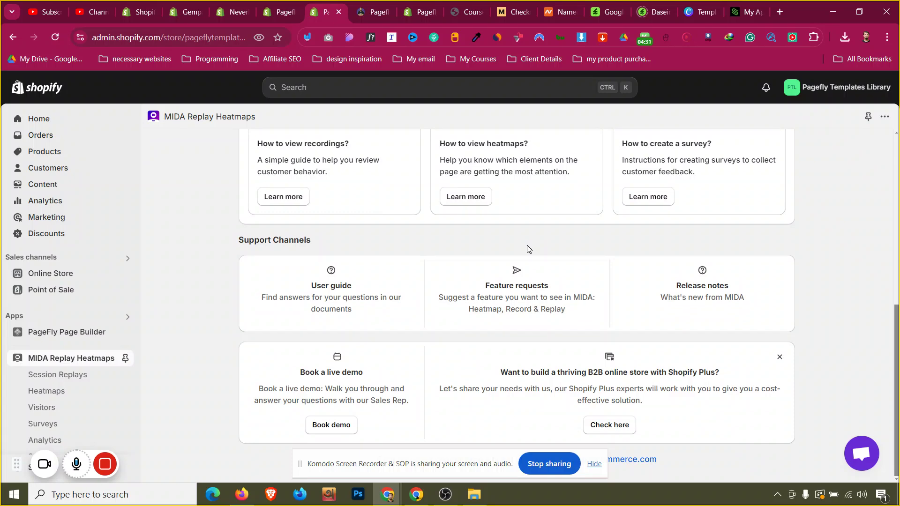
pyautogui.scroll(6, 529, 249)
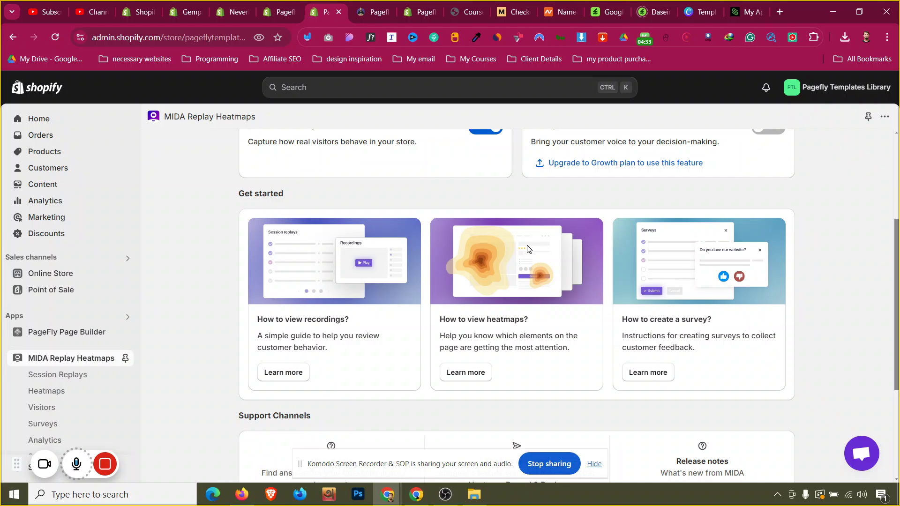
pyautogui.scroll(-4, 522, 249)
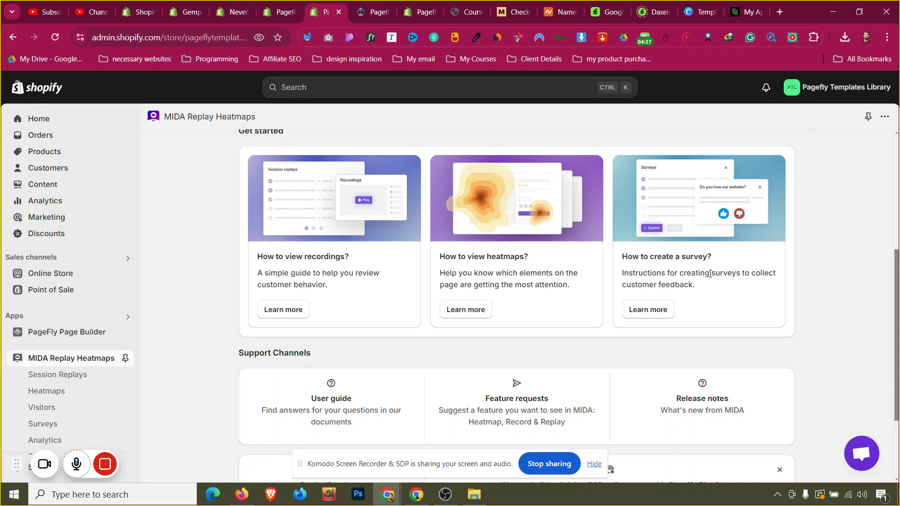
pyautogui.scroll(5, 417, 302)
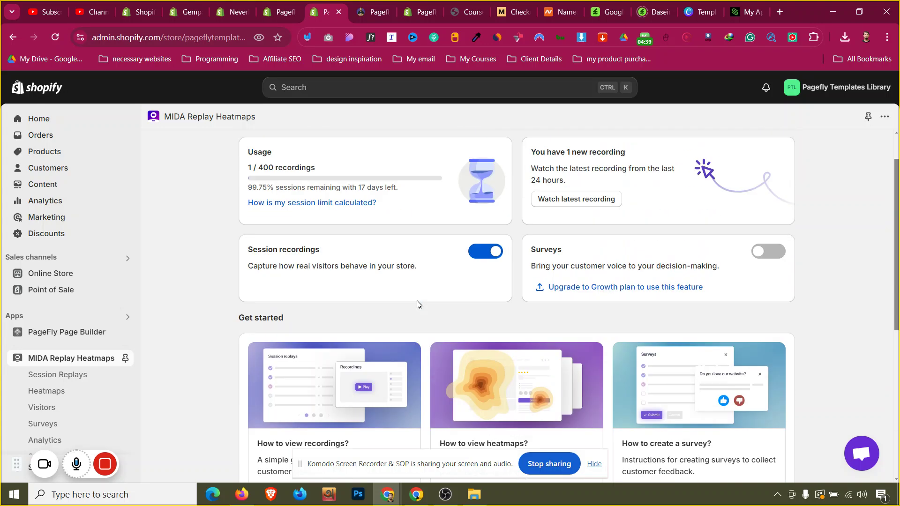
pyautogui.scroll(-1, 72, 398)
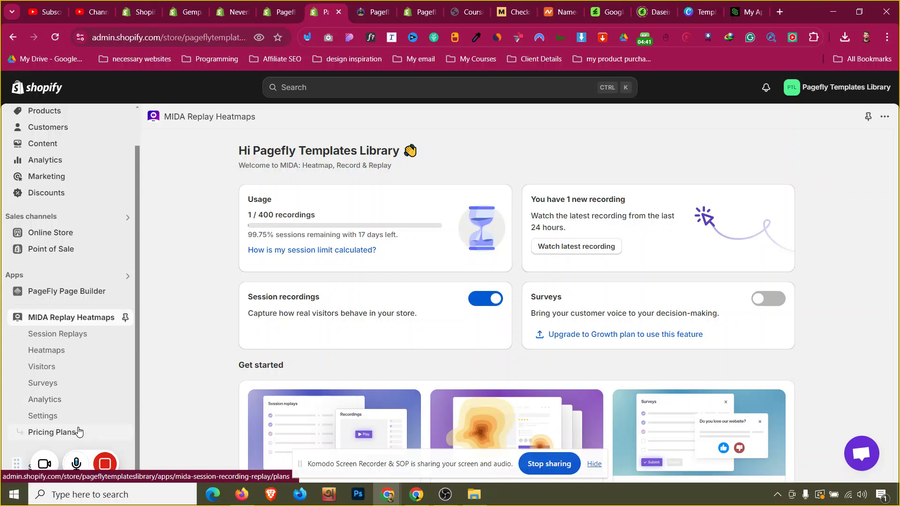
# - Look through the Visitors and Heatmaps pages, then open Pricing Plans with Free as current
pyautogui.click(78, 369)
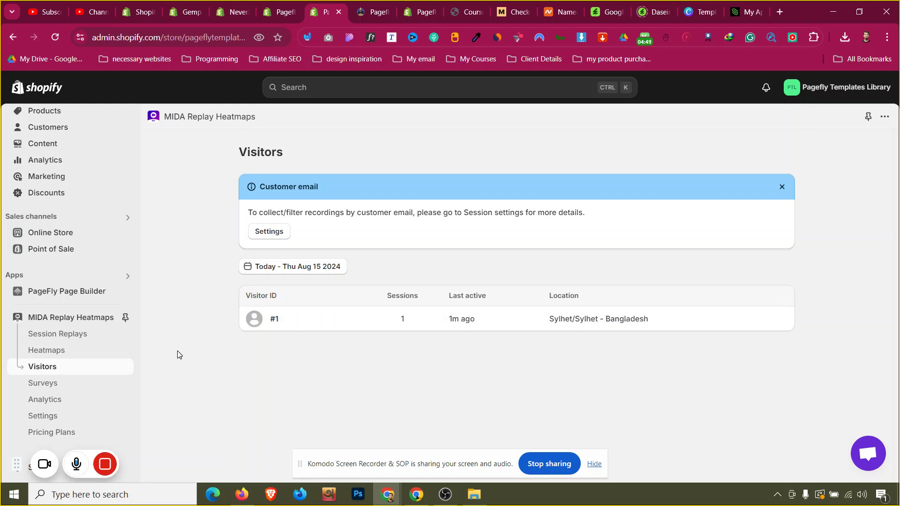
pyautogui.click(82, 353)
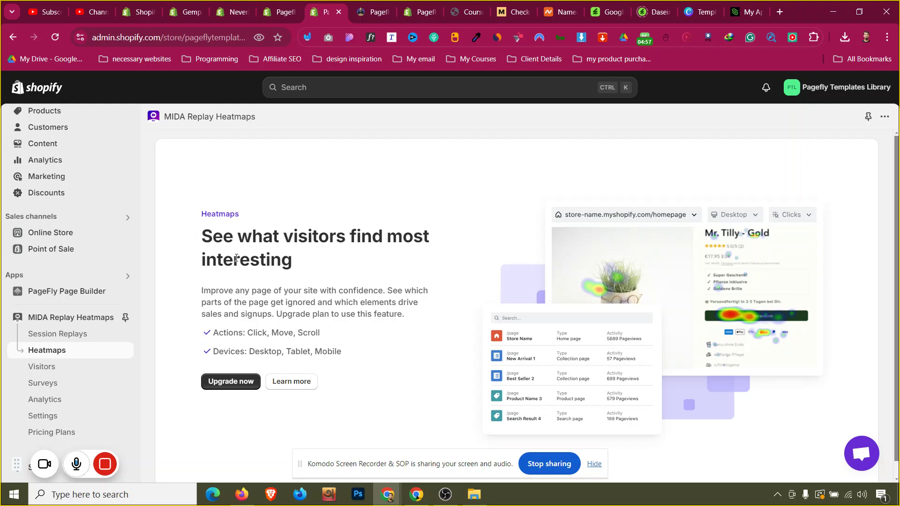
pyautogui.click(69, 431)
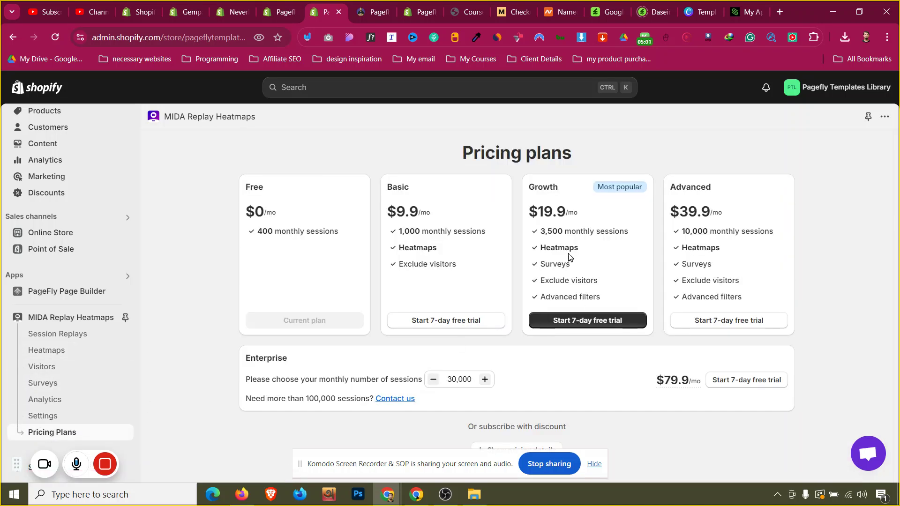
# - Review the Settings page, leaving replay speed at 1x, then go back to the dashboard
pyautogui.click(64, 420)
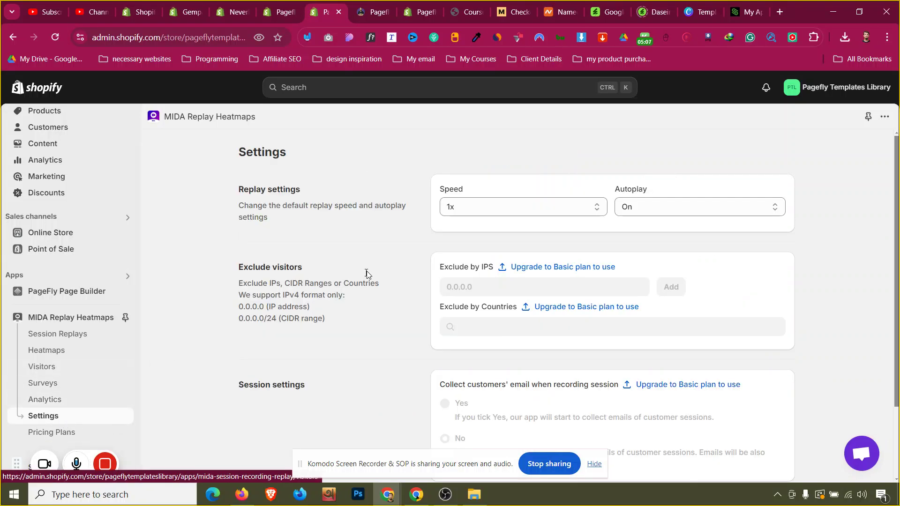
pyautogui.click(474, 208)
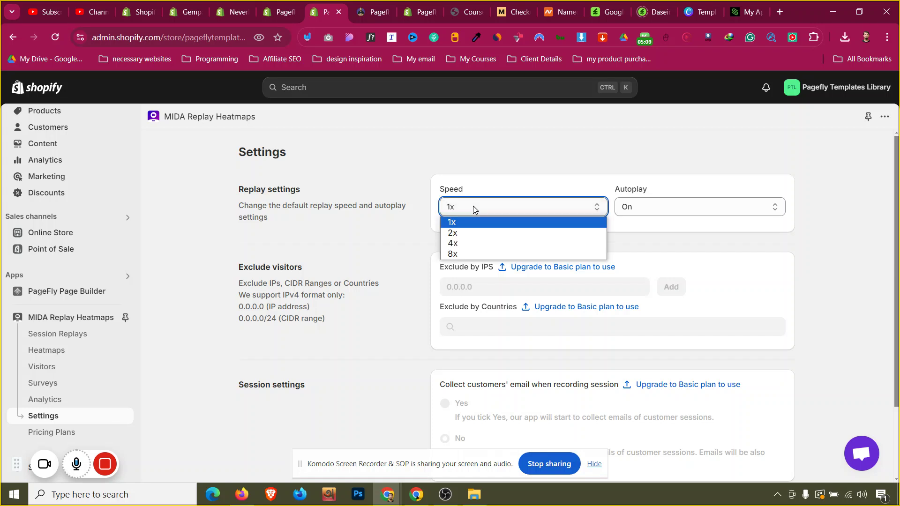
pyautogui.click(474, 209)
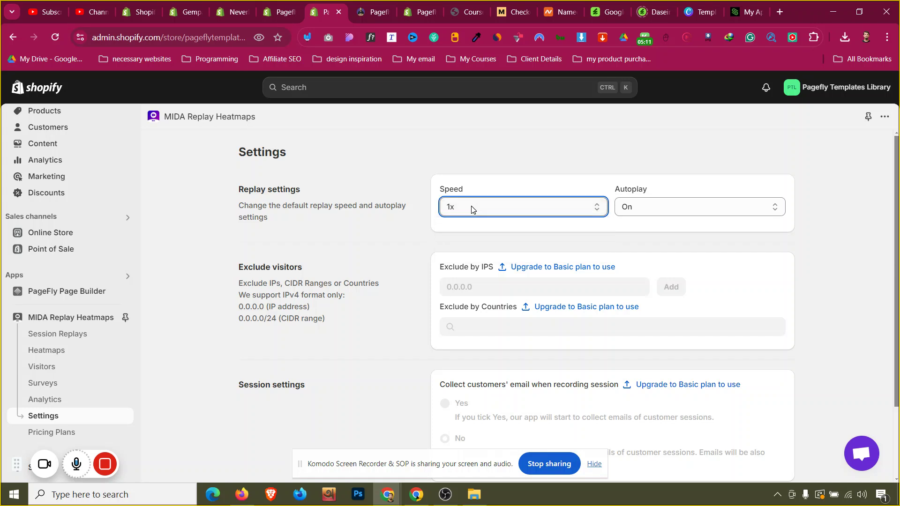
pyautogui.scroll(-1, 423, 283)
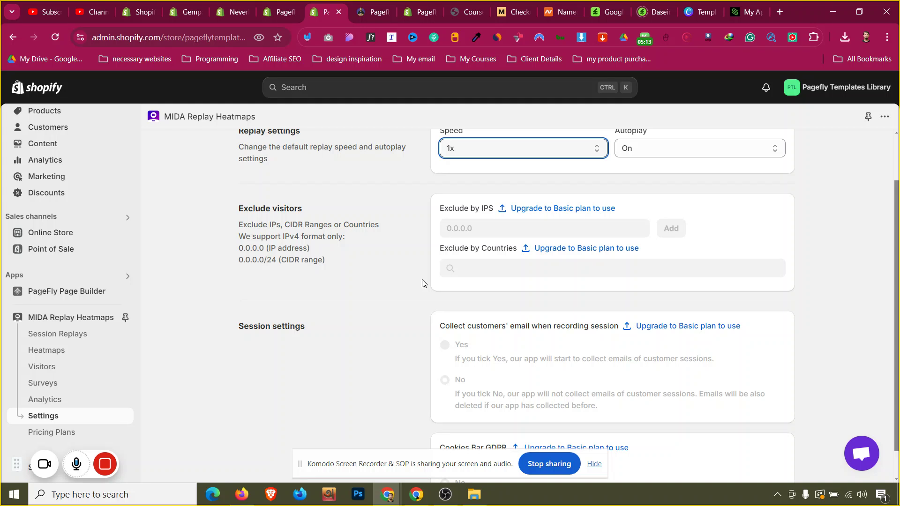
pyautogui.scroll(-1, 423, 283)
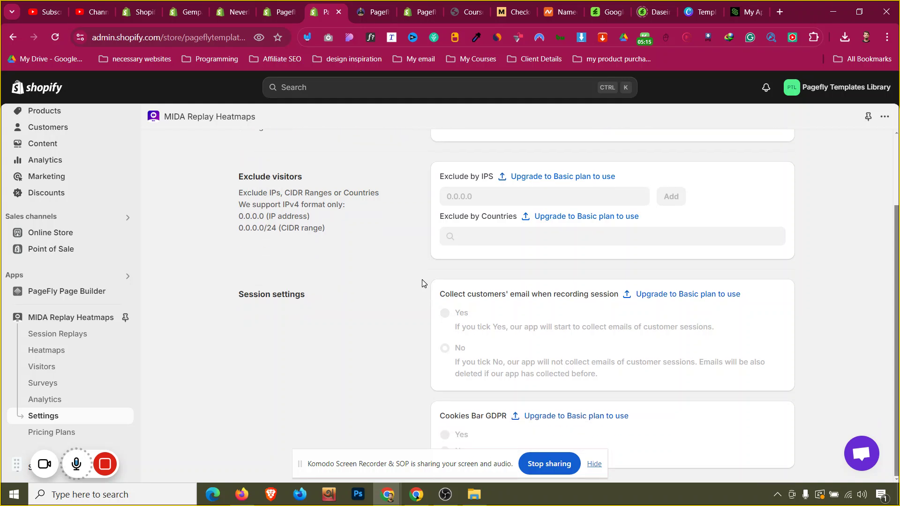
pyautogui.scroll(2, 438, 268)
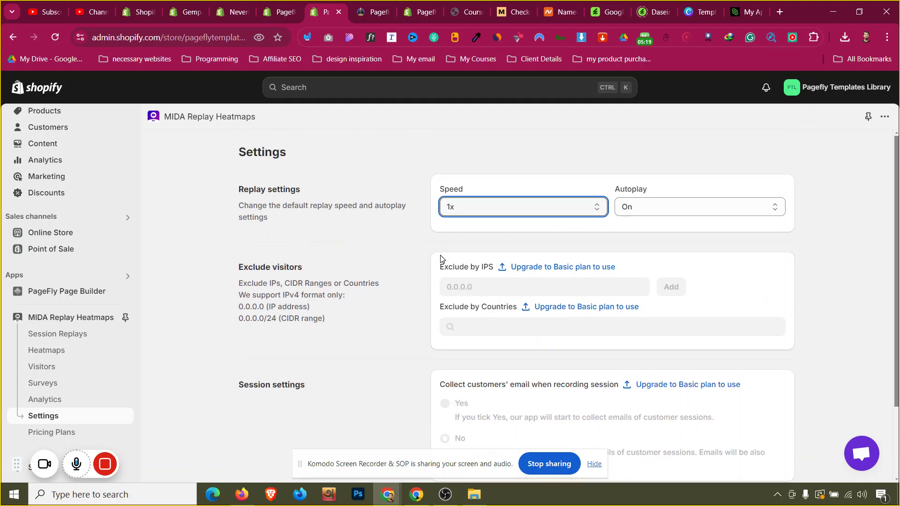
pyautogui.click(84, 323)
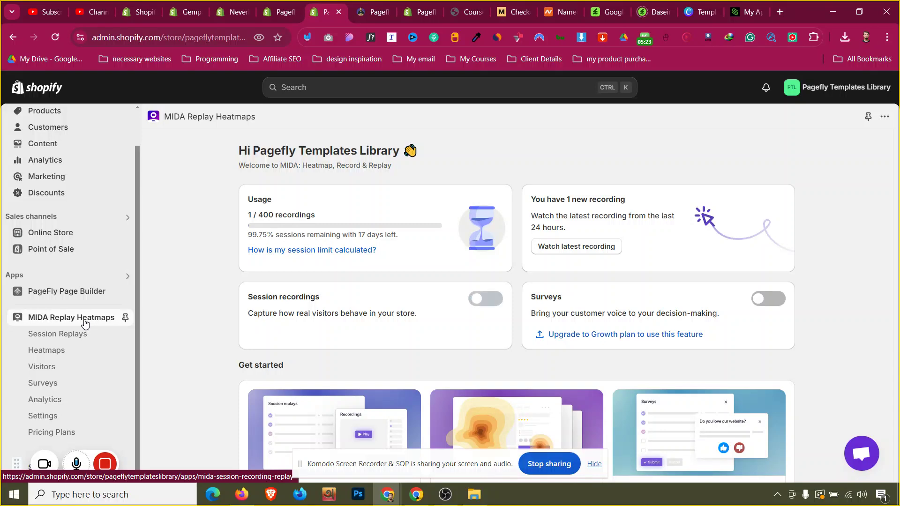
# - Open Analytics and scan the last-30-days report: 369 online store sessions, $0.00 sales
pyautogui.click(91, 160)
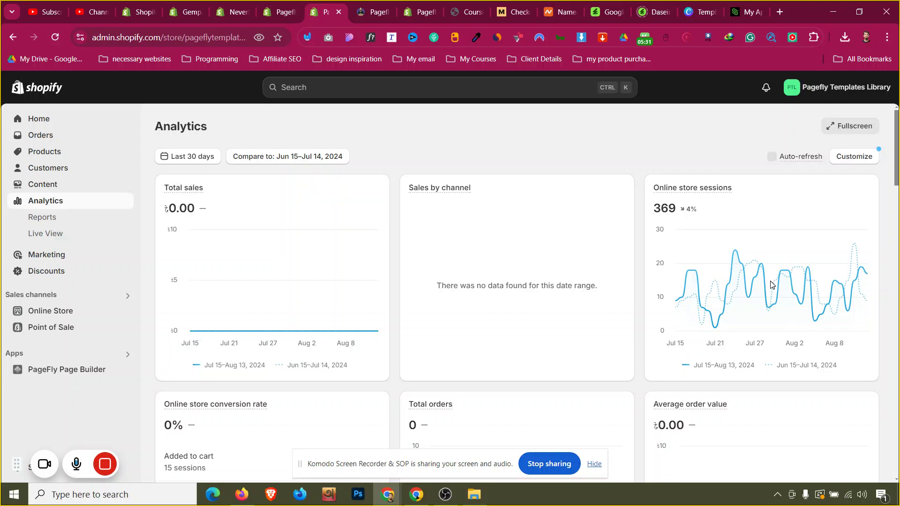
pyautogui.moveTo(736, 258)
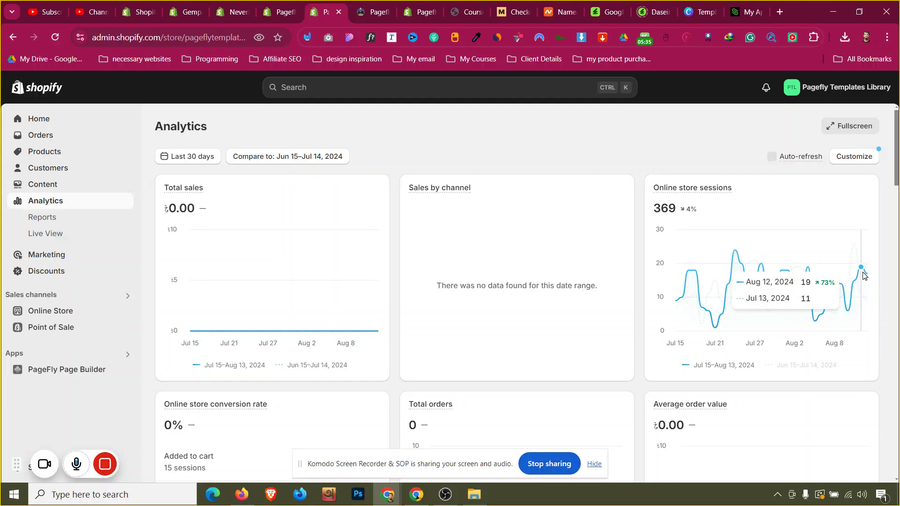
pyautogui.scroll(-10, 652, 272)
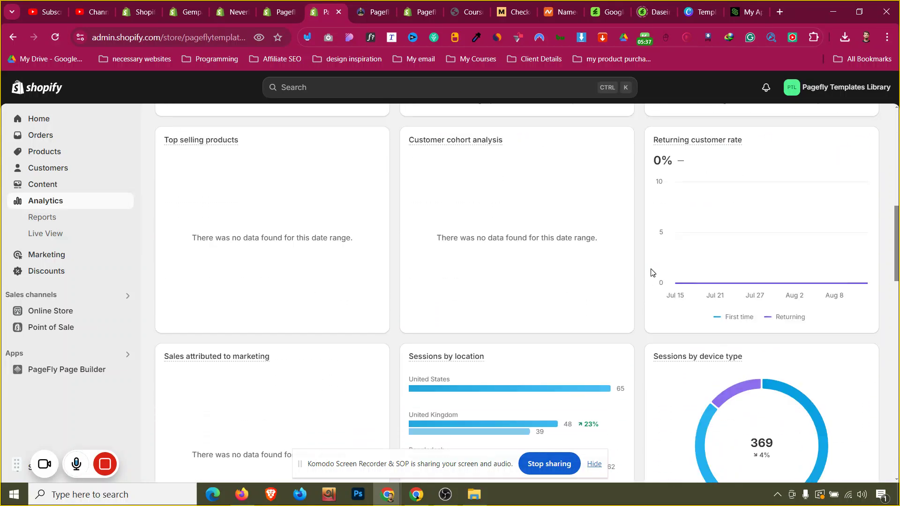
pyautogui.scroll(-5, 653, 272)
pyautogui.scroll(1, 653, 272)
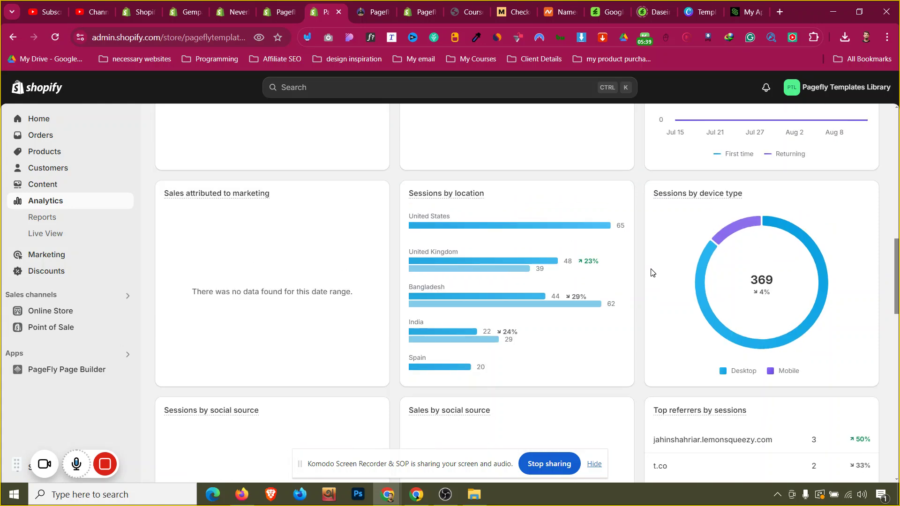
pyautogui.scroll(13, 653, 272)
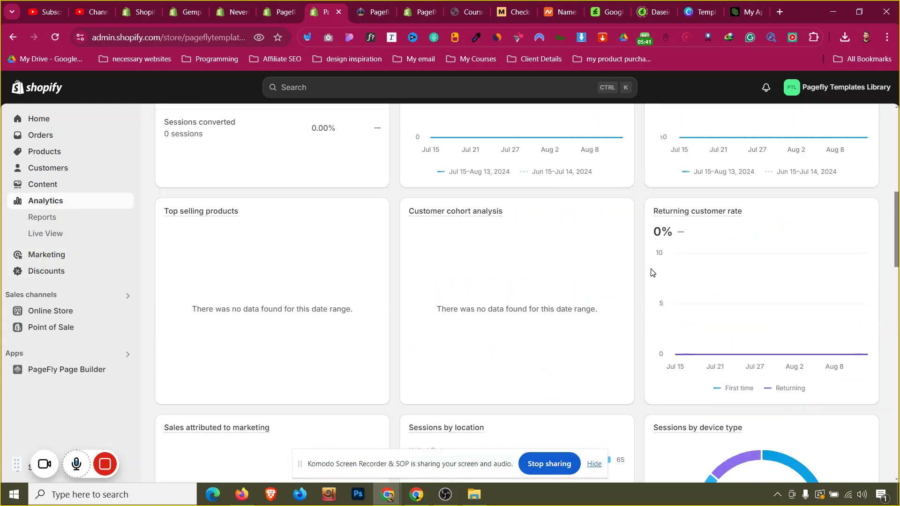
pyautogui.scroll(-20, 652, 273)
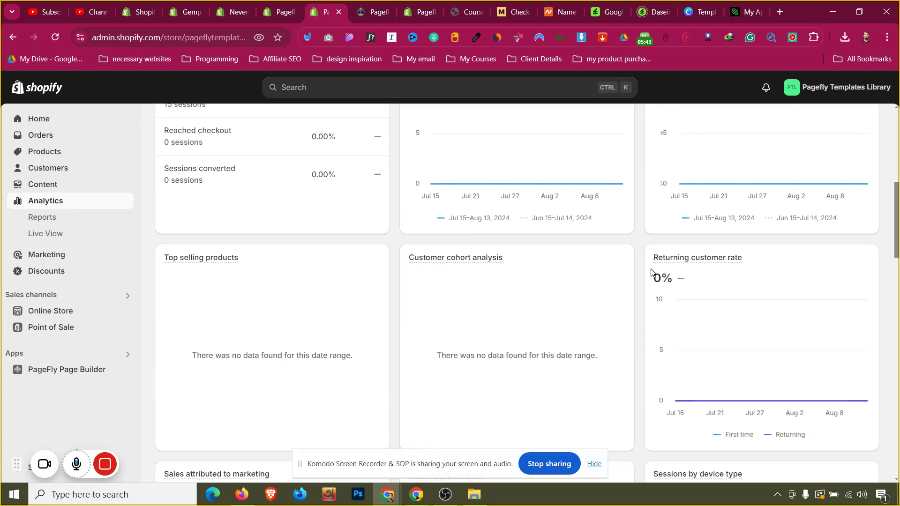